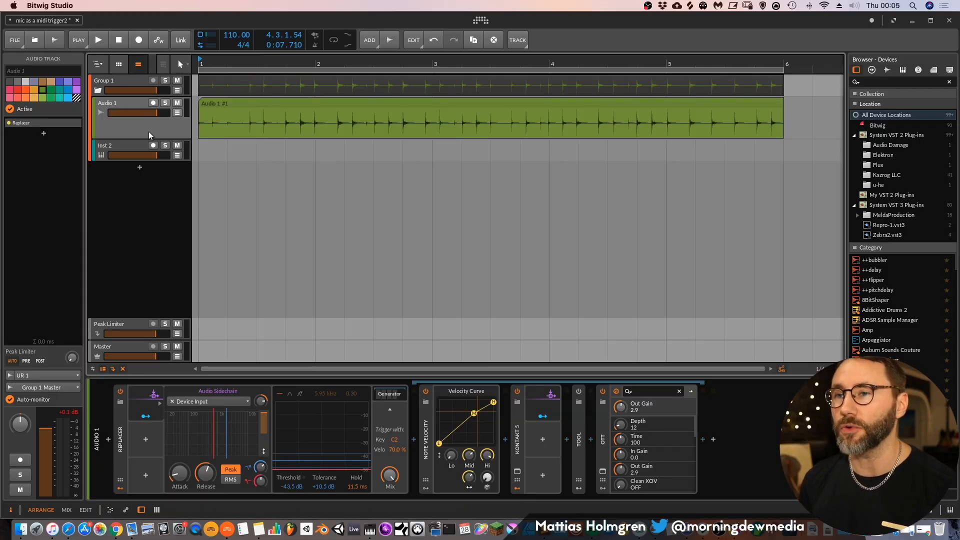
- Record-arm the Audio 1 track to check the live microphone signal, and disarm it again
left_click(153, 102)
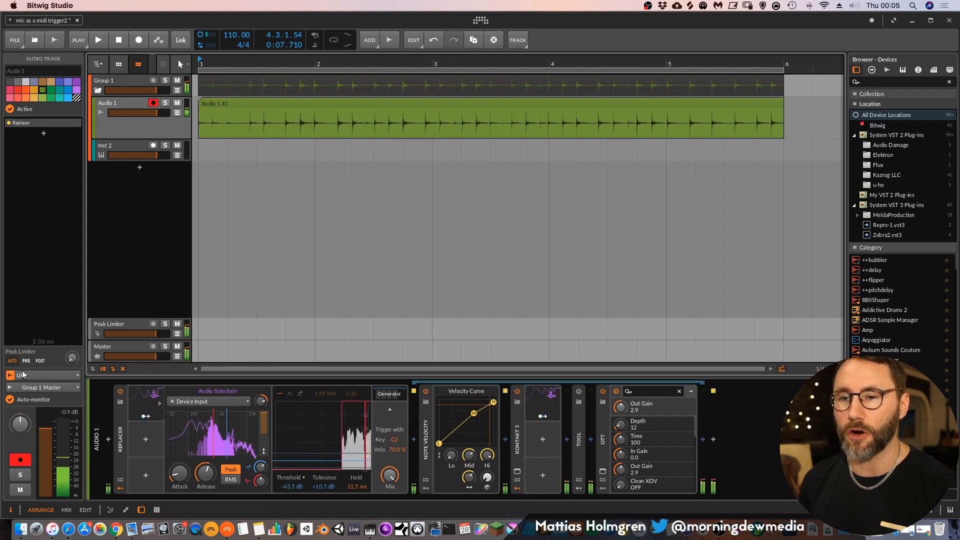
left_click(153, 102)
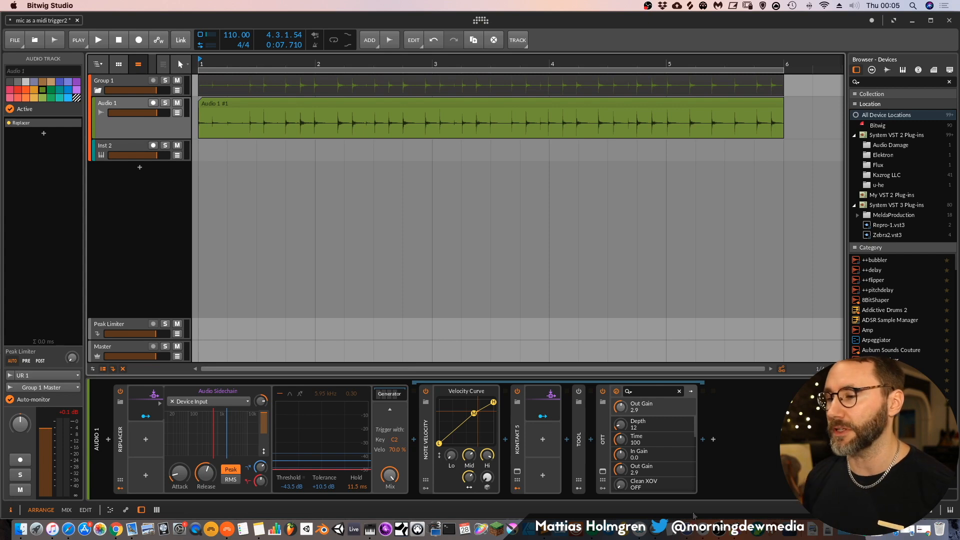
left_click(721, 533)
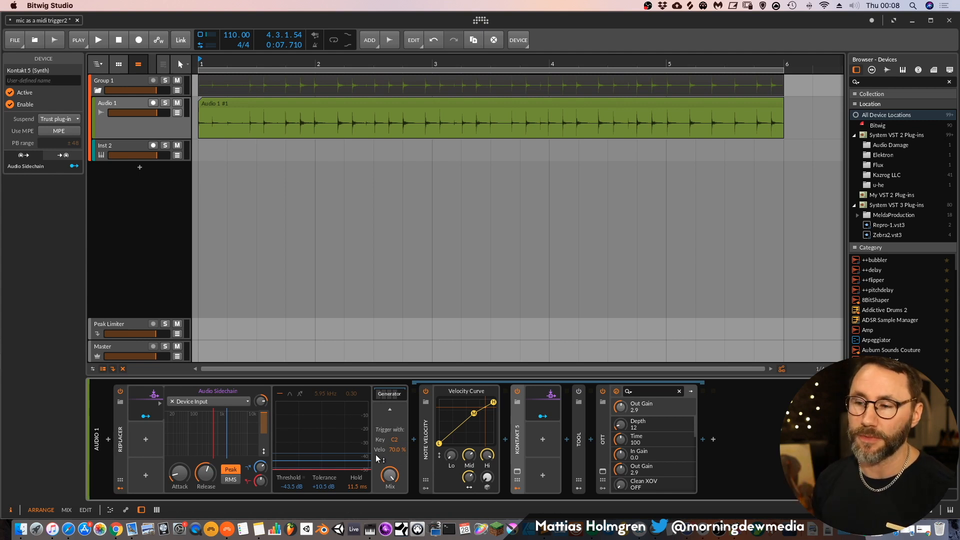
- Play back the clip while checking the mapping of the Replacer's Audio Sidechain modulator, and stop playback
key("space")
left_click(146, 417)
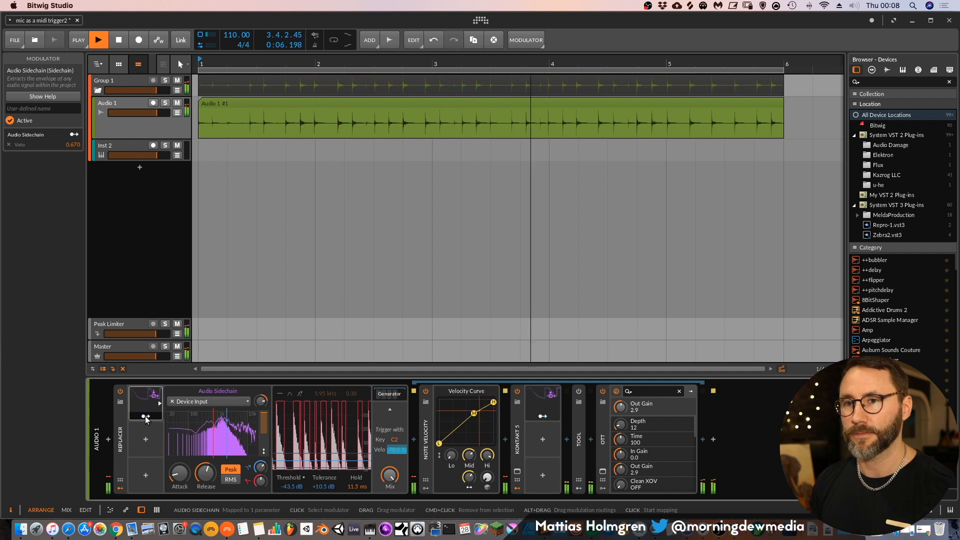
key("space")
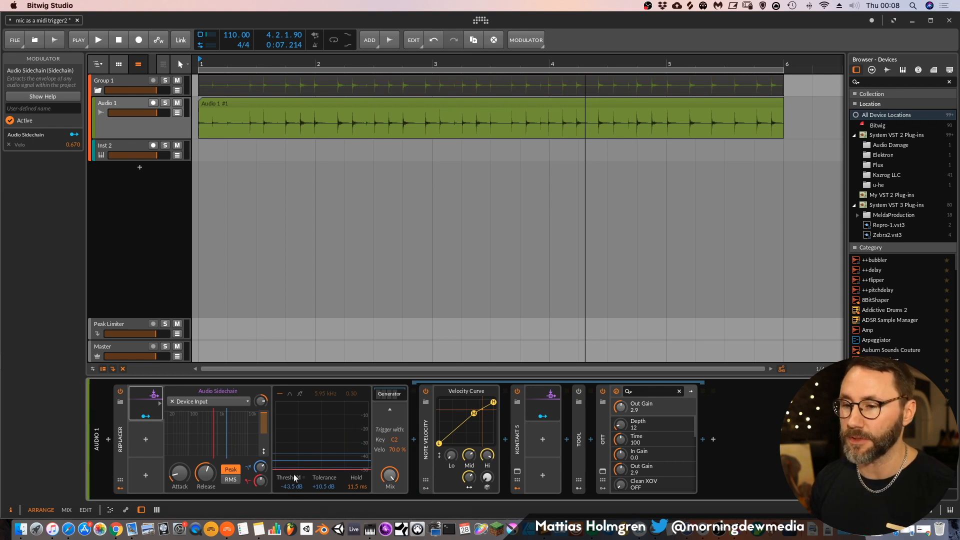
- Set the Replacer's tolerance to +10.7 dB and the Audio Sidechain modulation amount on its trigger velocity to 0.625
mouse_move(324, 487)
left_mouse_down()
mouse_move(324, 472)
mouse_move(324, 484)
left_mouse_up()
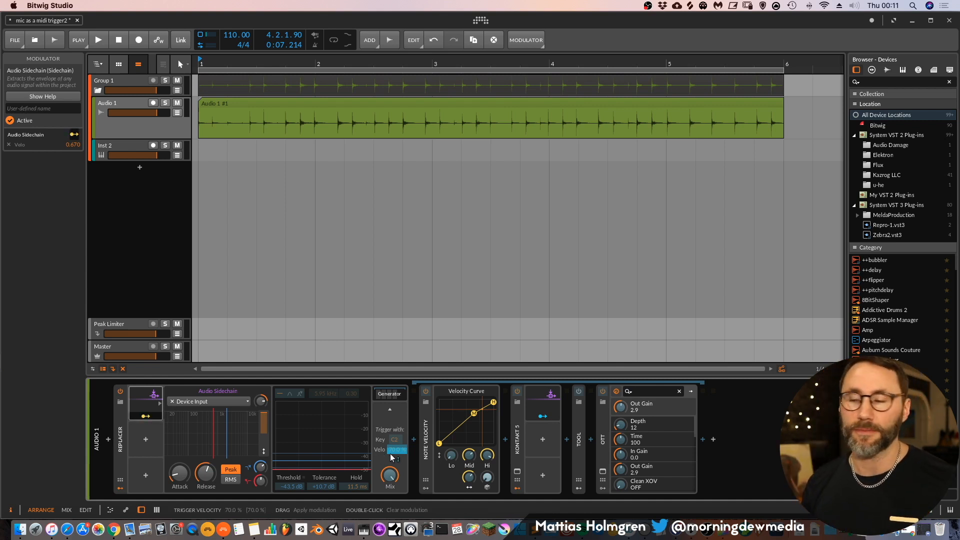
left_click(150, 415)
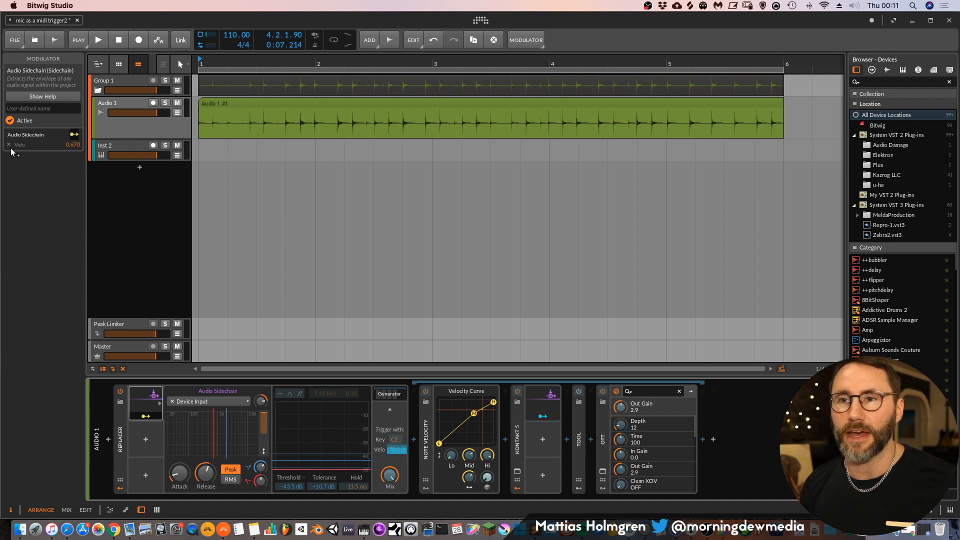
left_click_drag(401, 450, 401, 455)
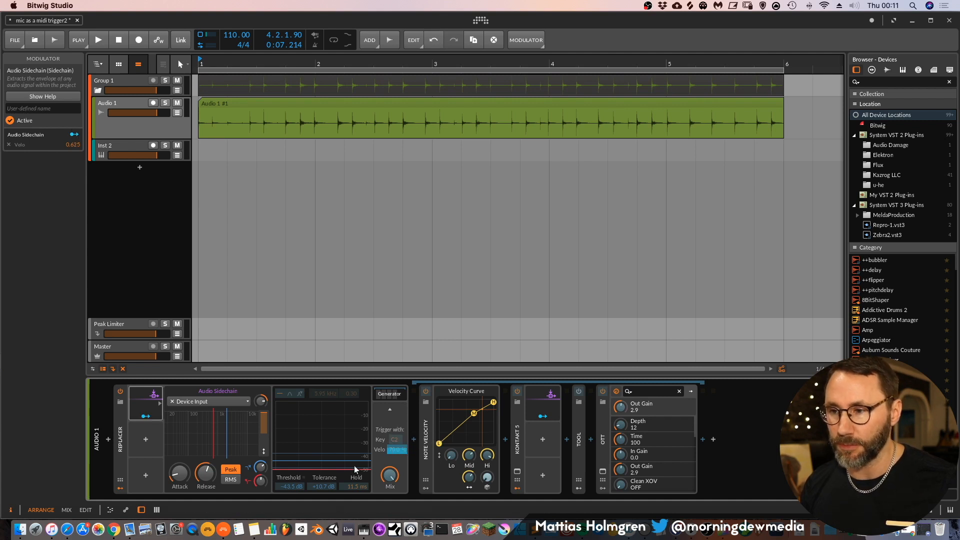
left_click(147, 416)
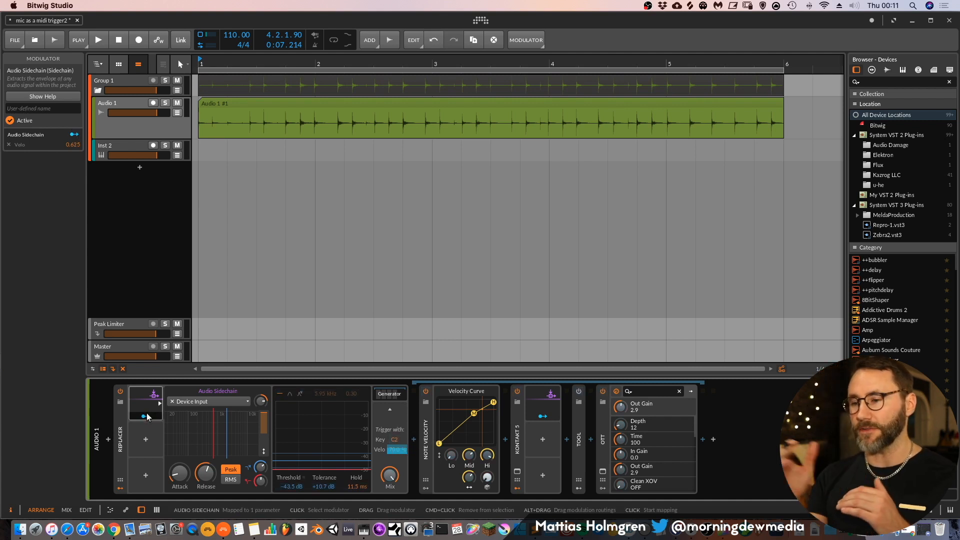
- Play back the clip to audition the triggering, and inspect the Replacer's Generator chain with its Note Velocity curve
key("space")
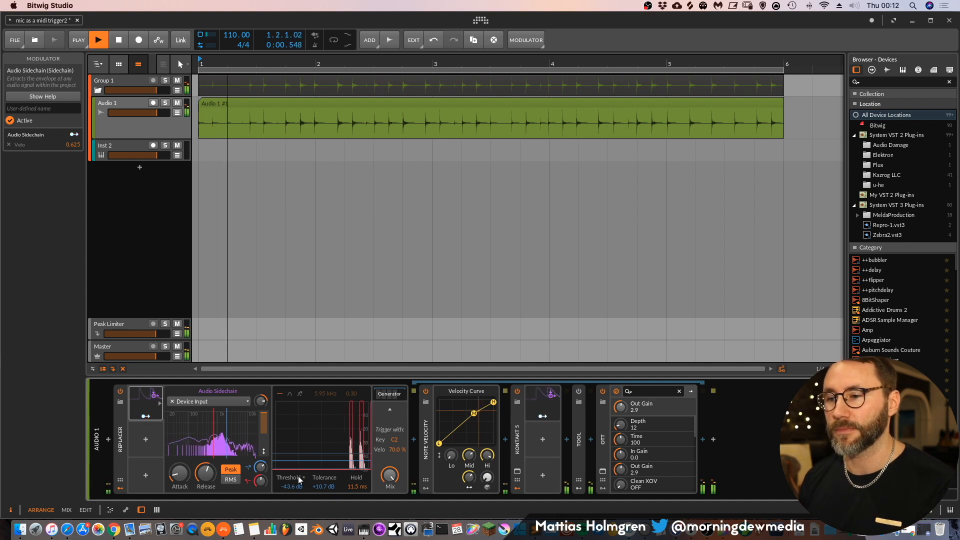
key("space")
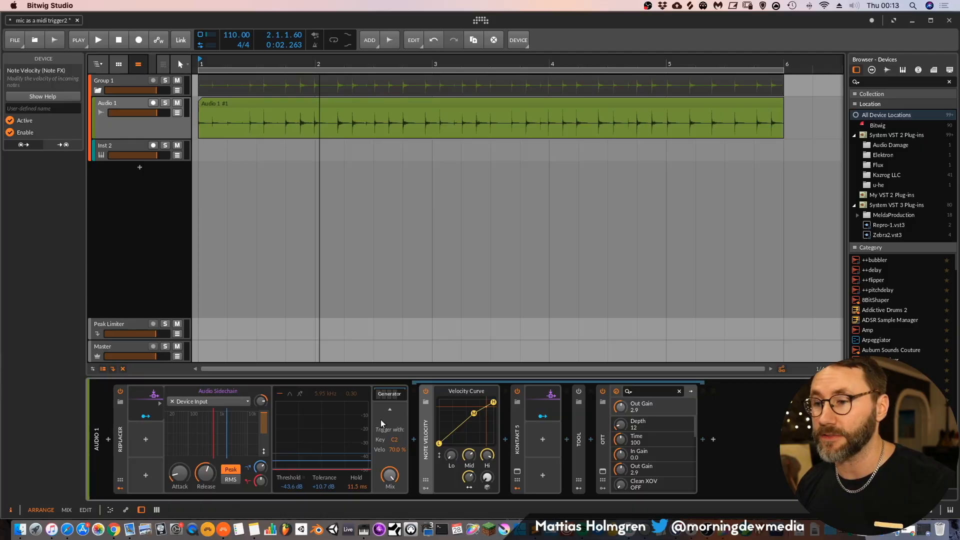
left_click(394, 395)
left_click(396, 395)
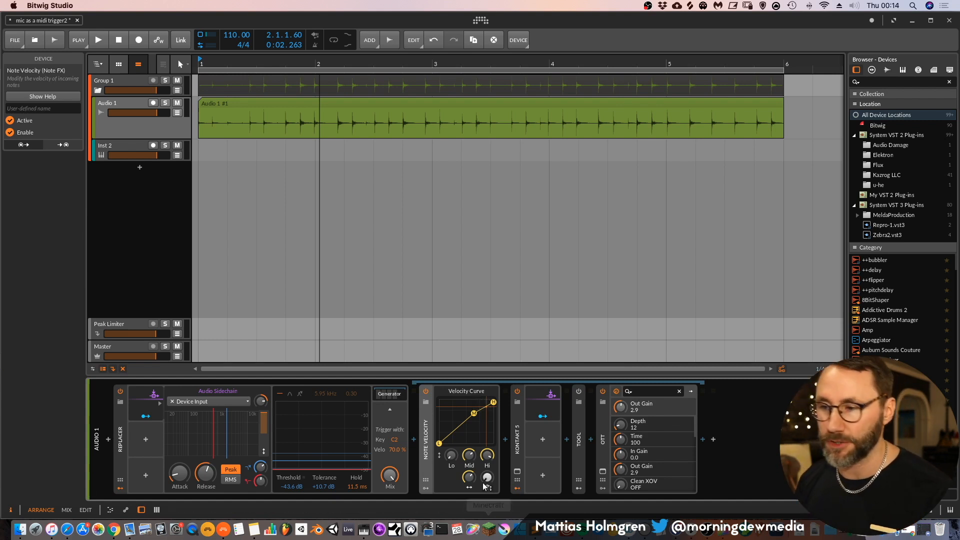
left_click_drag(487, 478, 489, 479)
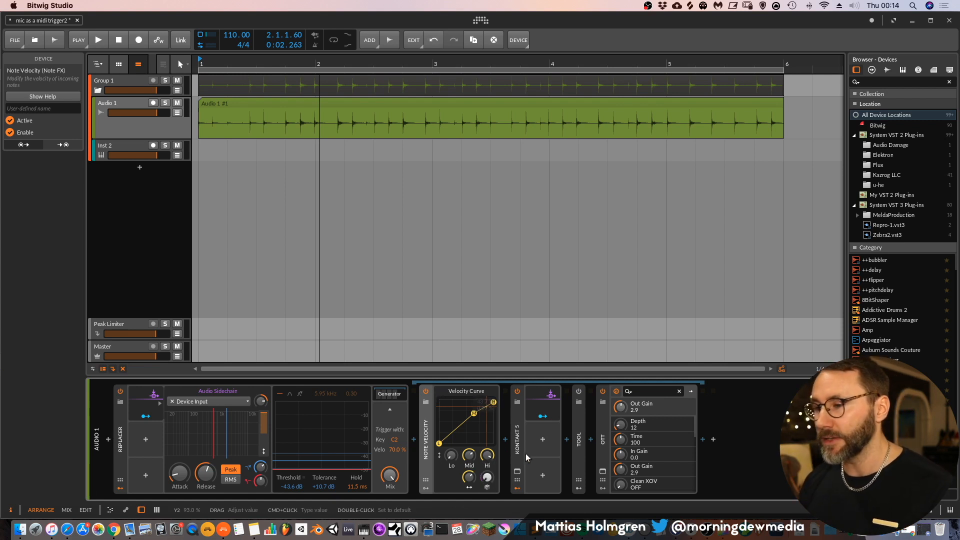
- Open the Kontakt 5 plug-in window, audition several notes of the percussion kit on its keyboard, and close the window
left_click(518, 438)
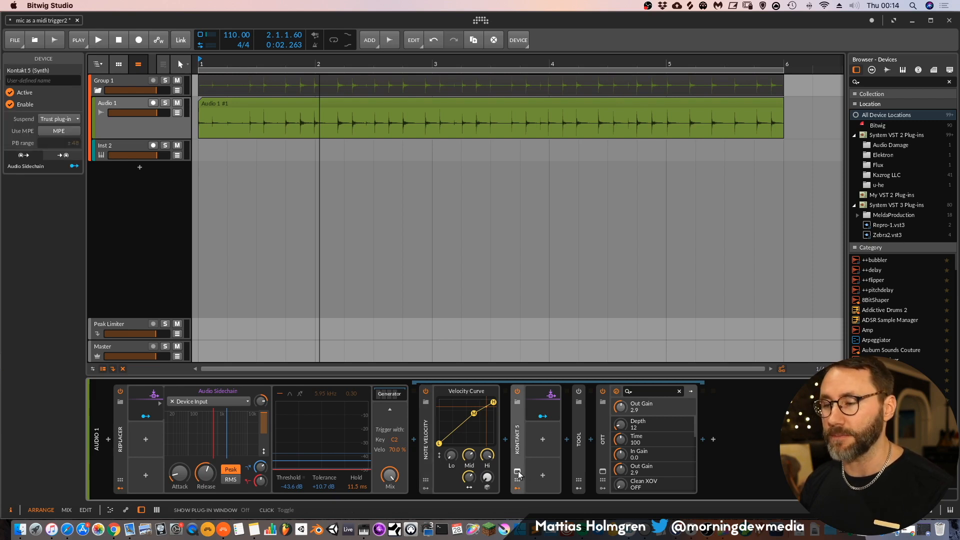
left_click(517, 472)
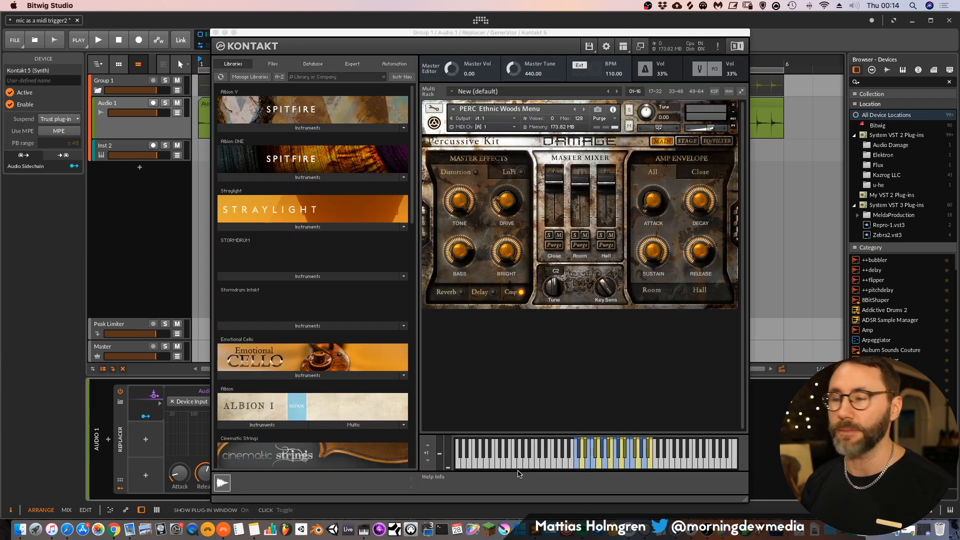
left_click(626, 465)
left_click(616, 464)
left_click(599, 465)
left_click(606, 465)
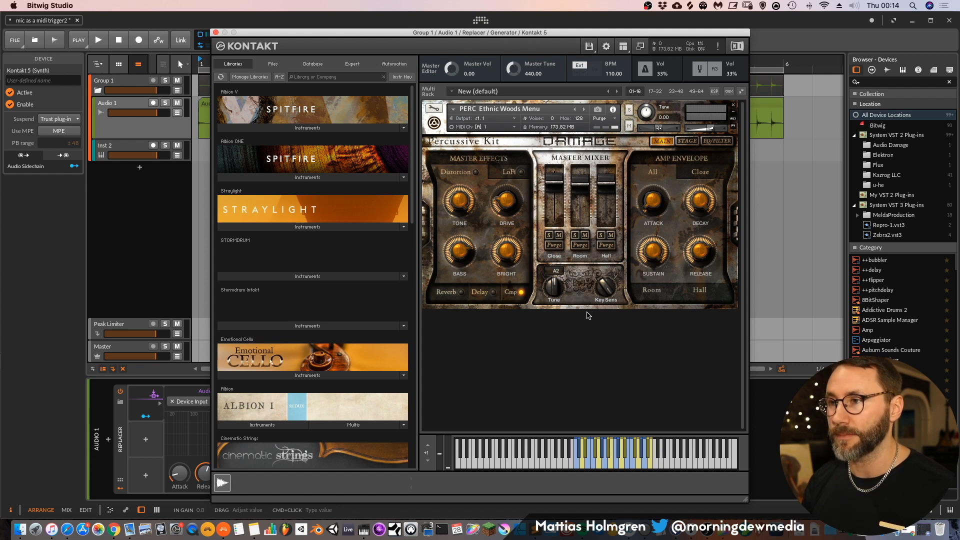
left_click(215, 32)
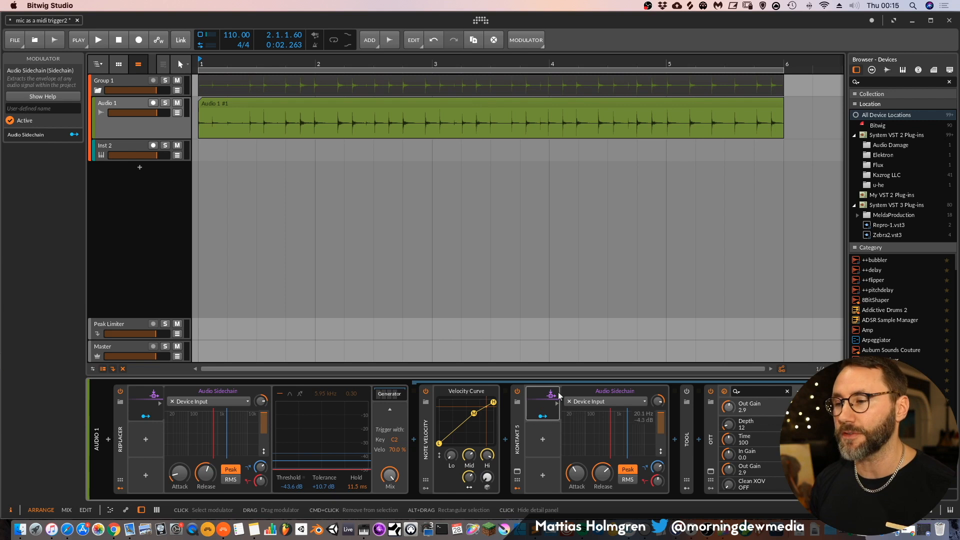
- Check the mapping of Kontakt 5's Audio Sidechain modulator, and expand the Tool device to view its controls
left_click(543, 417)
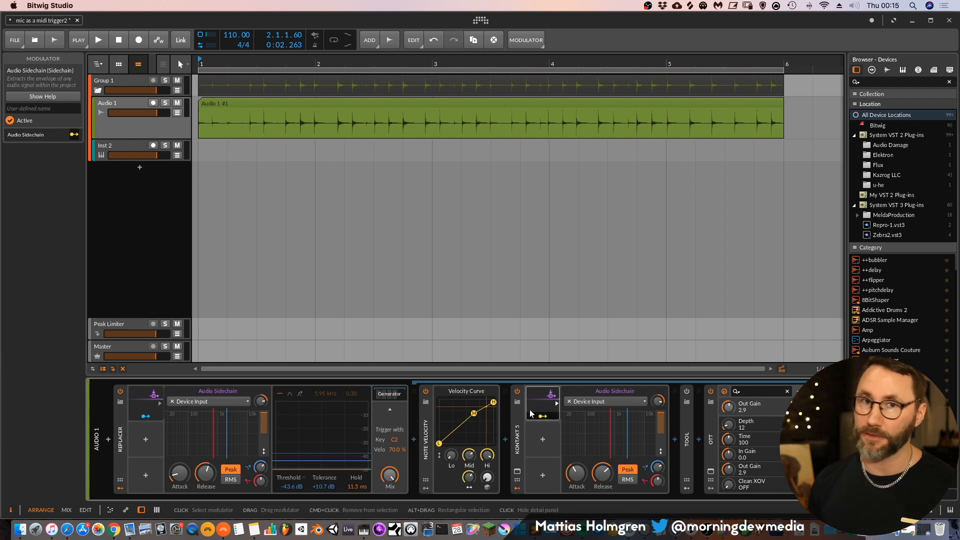
left_click(530, 410)
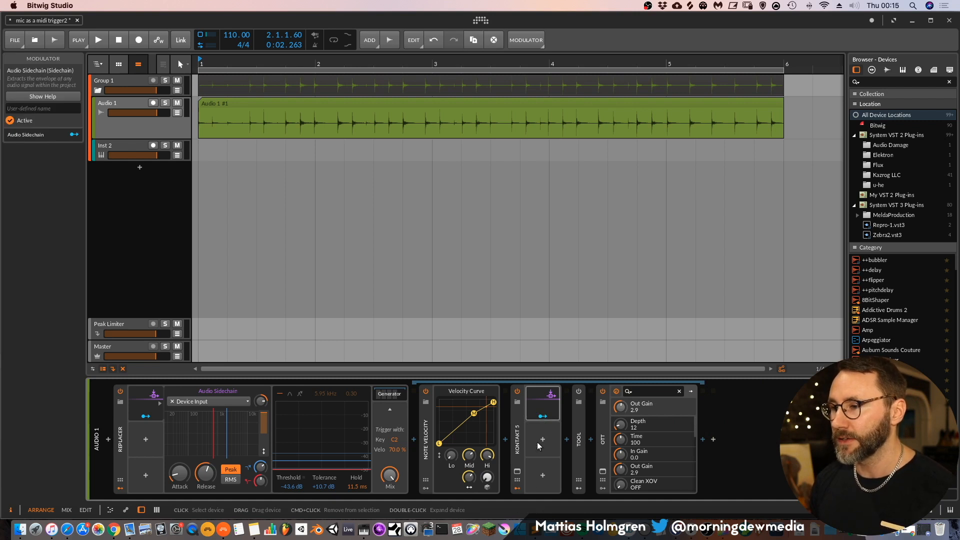
left_click(579, 447)
double_click(577, 442)
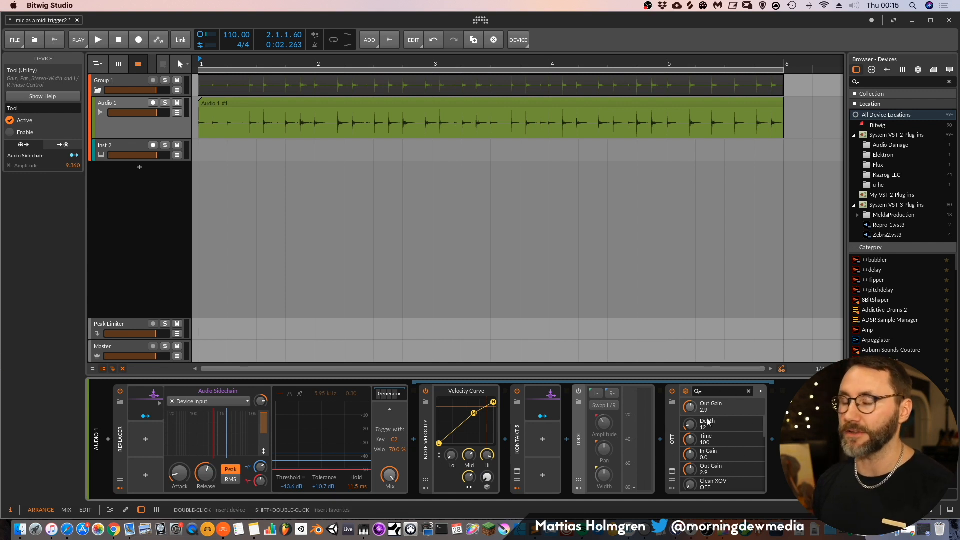
mouse_move(690, 410)
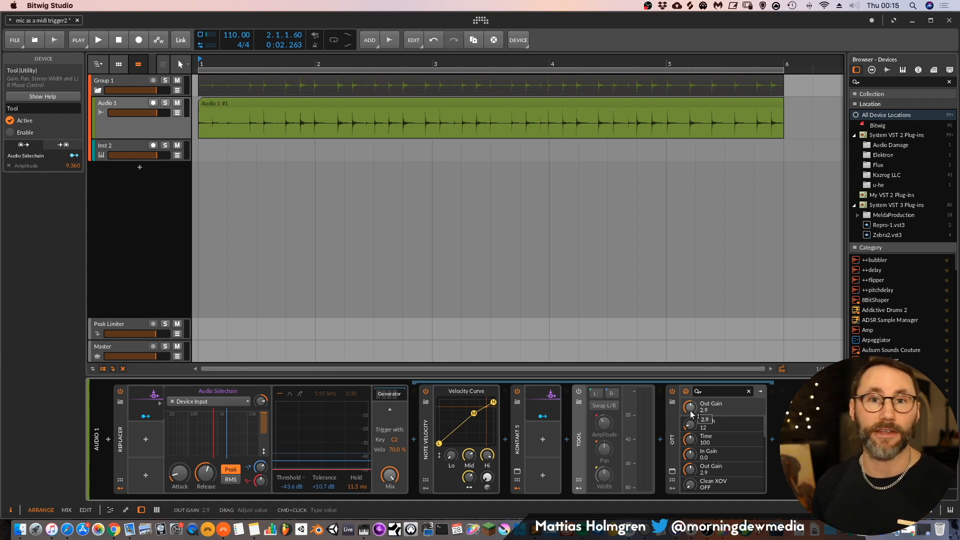
- Play back the clip with Kontakt 5 switched off, and switch it back on to compare the sound
key("space")
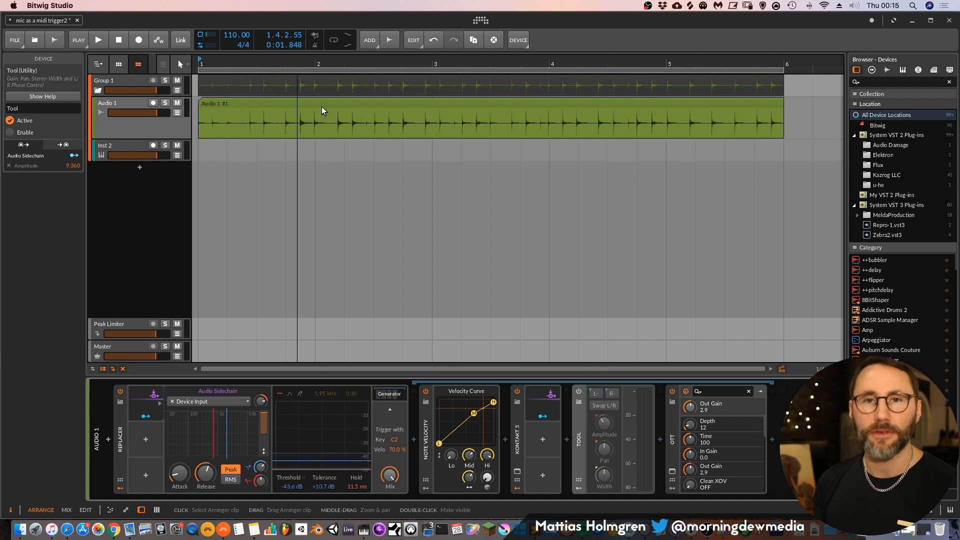
left_click(518, 394)
key("space")
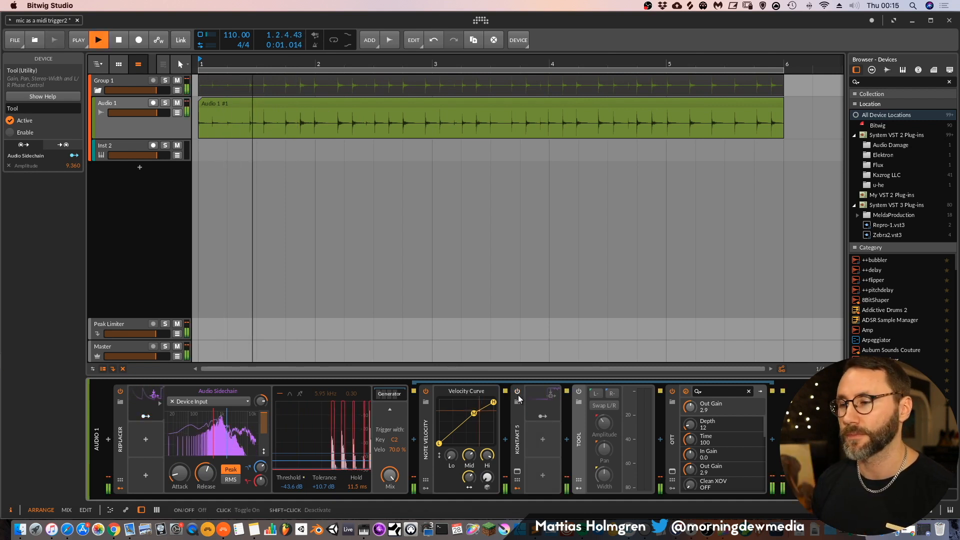
left_click(517, 392)
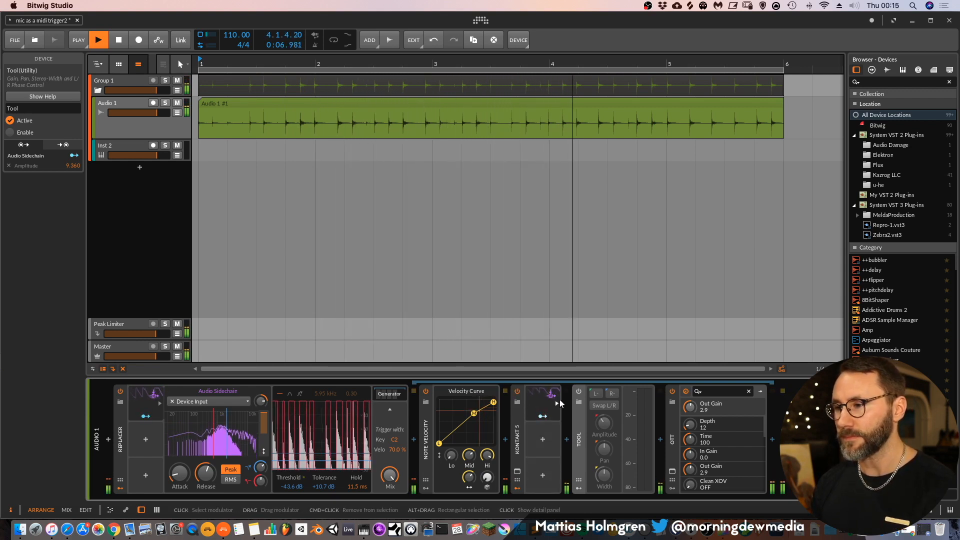
key("space")
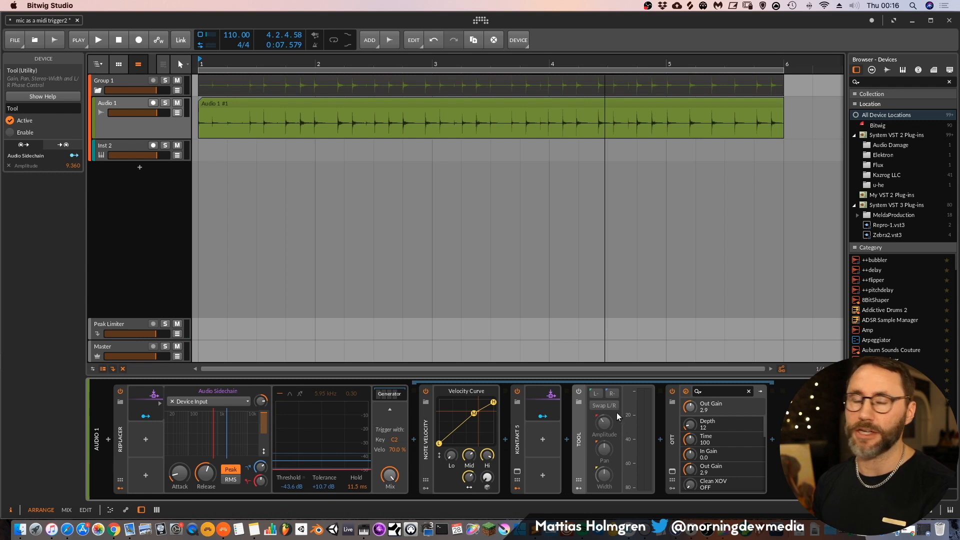
- Enable the Tool device during playback to hear its effect on the triggered percussion, and stop playback
key("space")
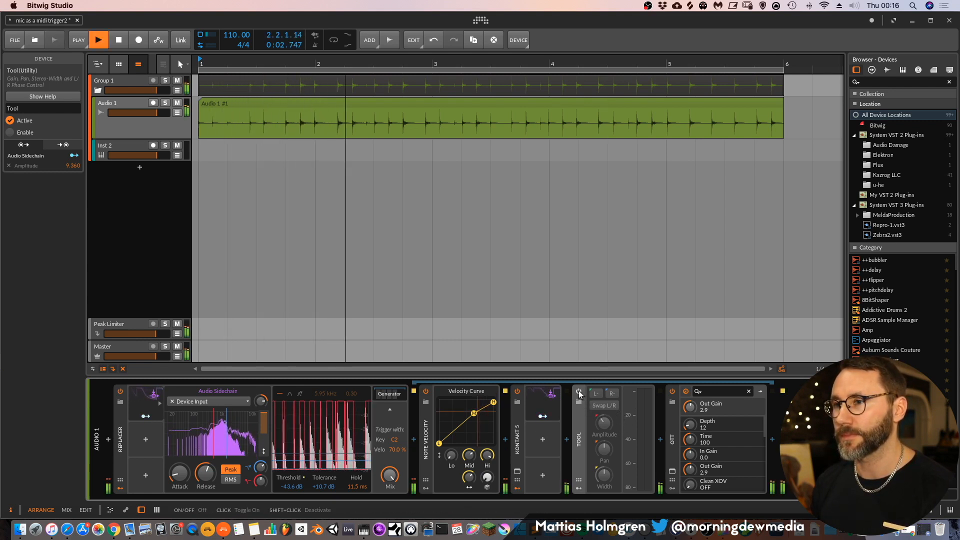
left_click(578, 393)
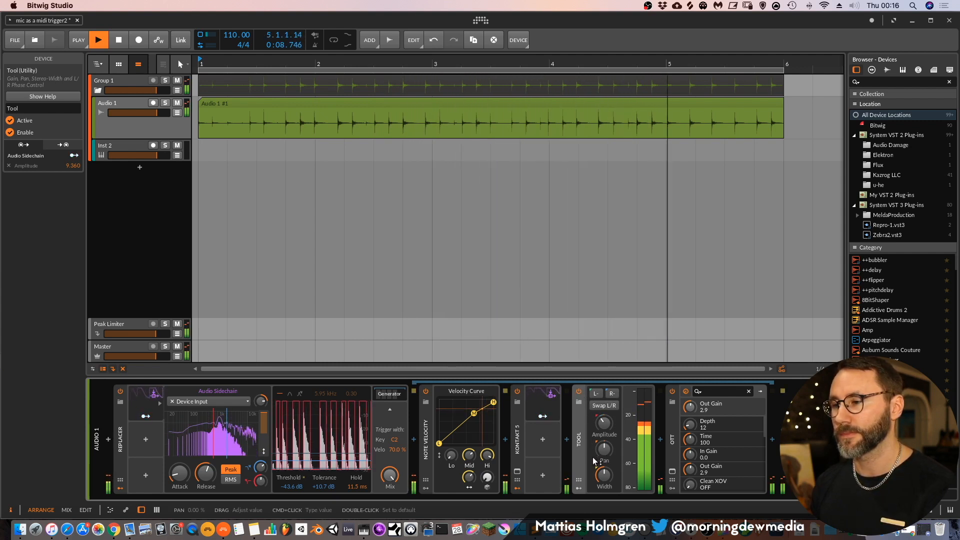
key("space")
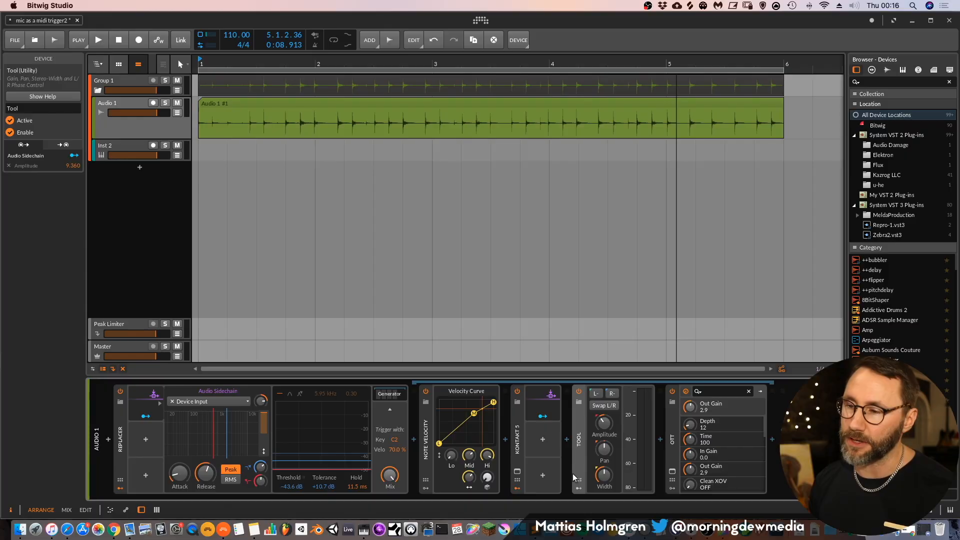
- Show the Tool device's modulators and open the settings of its Audio Sidechain modulator
left_click(579, 490)
left_click(607, 398)
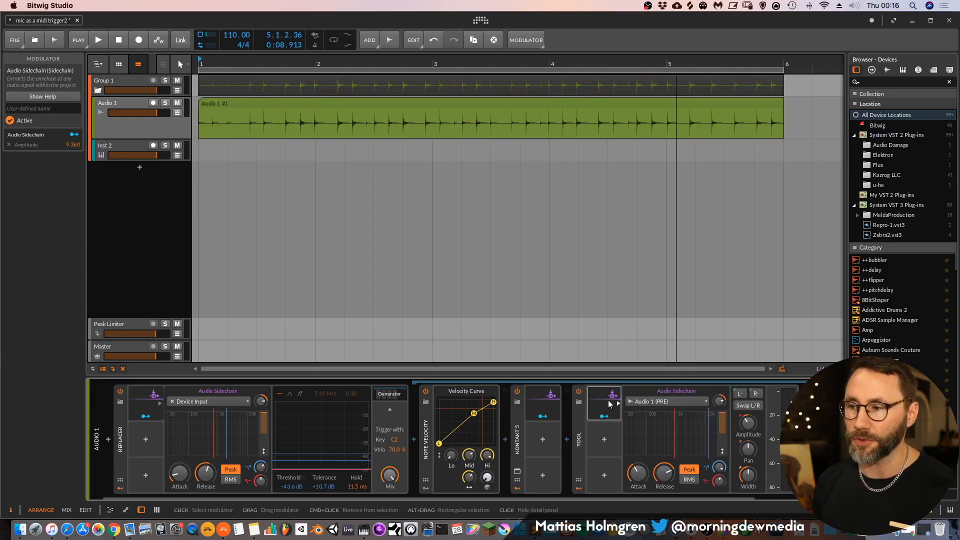
left_click_drag(634, 496, 709, 484)
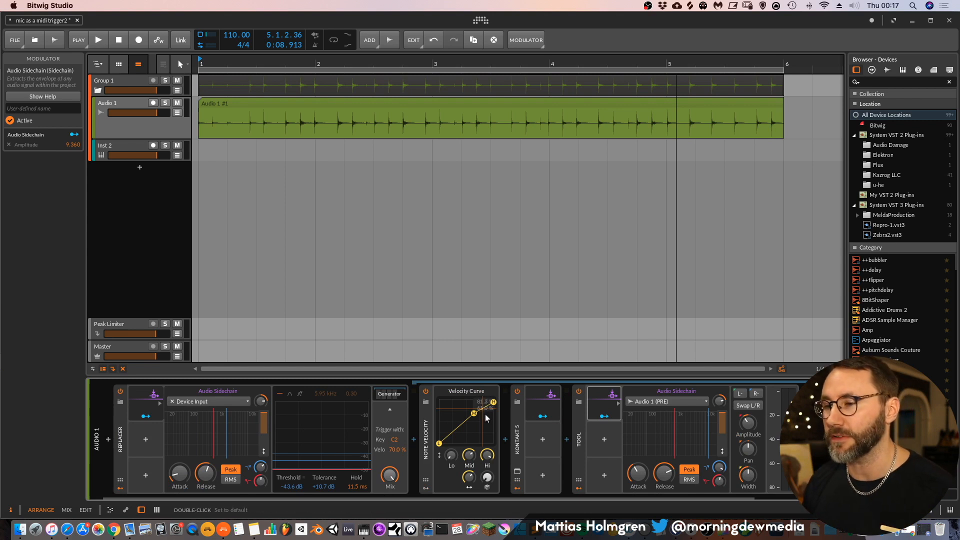
- Play back the clip, and check how the Tool's Audio Sidechain modulator is mapped to its amplitude
key("space")
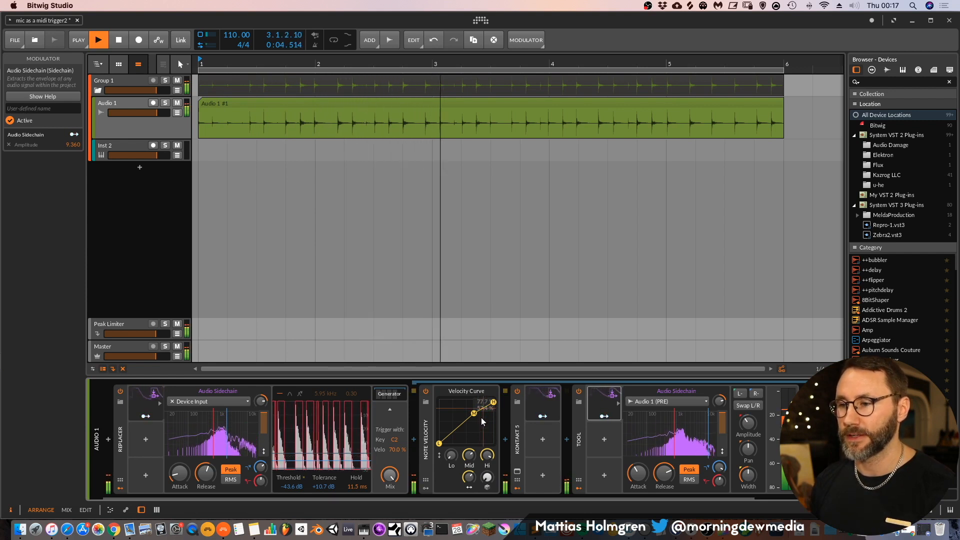
key("space")
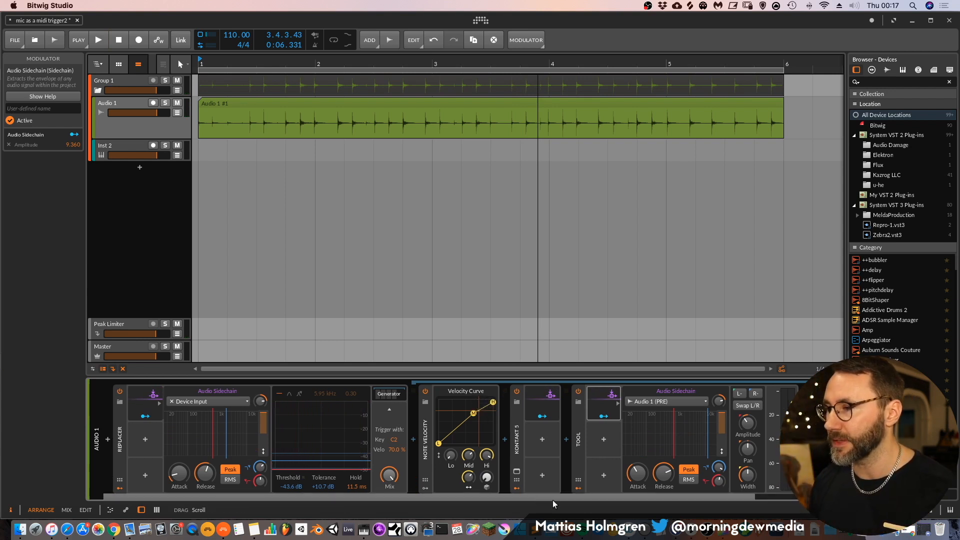
left_click_drag(539, 499, 745, 472)
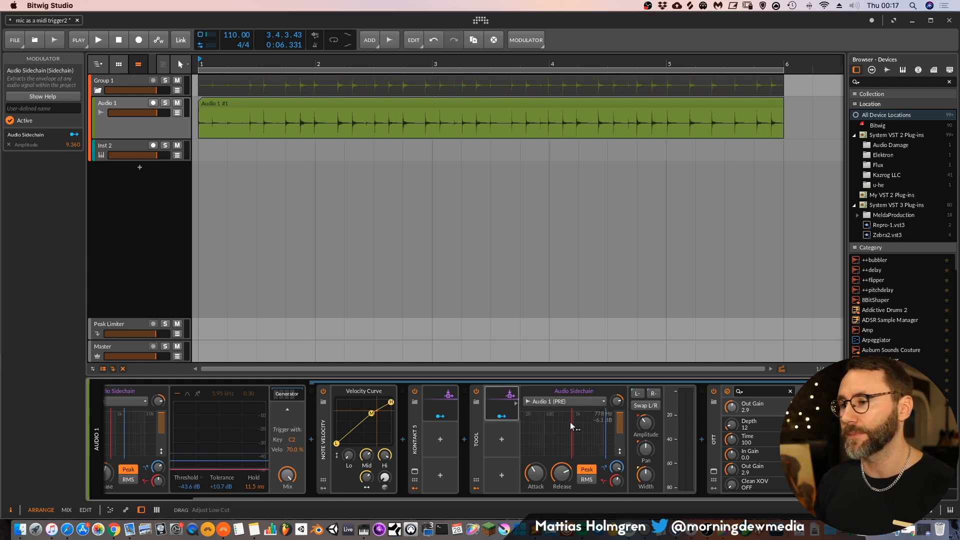
left_click(507, 416)
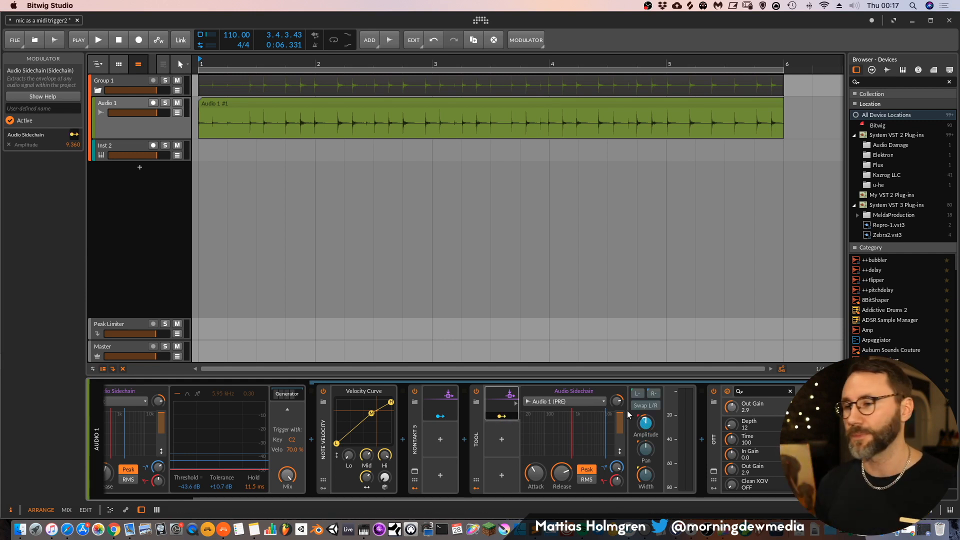
left_click(503, 417)
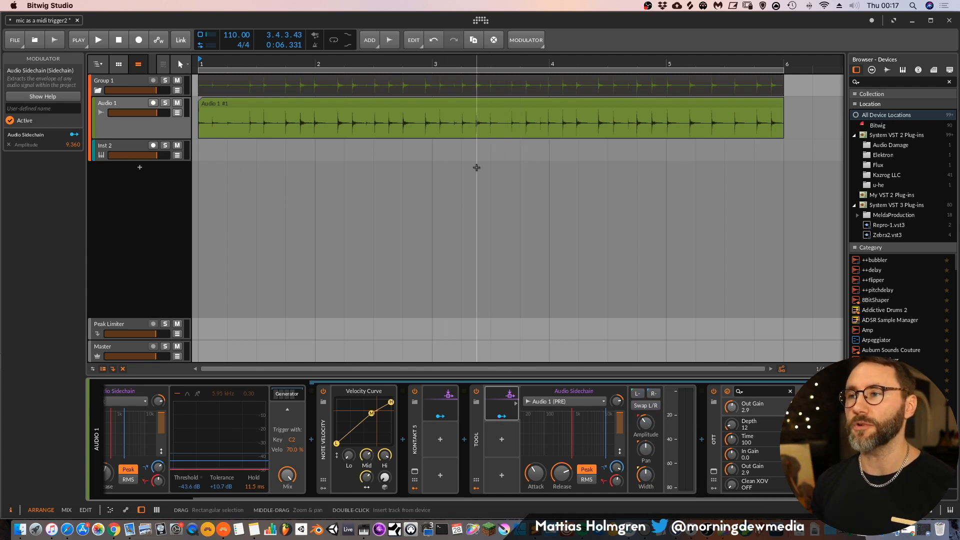
- Show the device chain of the Audio 1 track, and review the input sources offered for the Inst 2 track
left_click(467, 270)
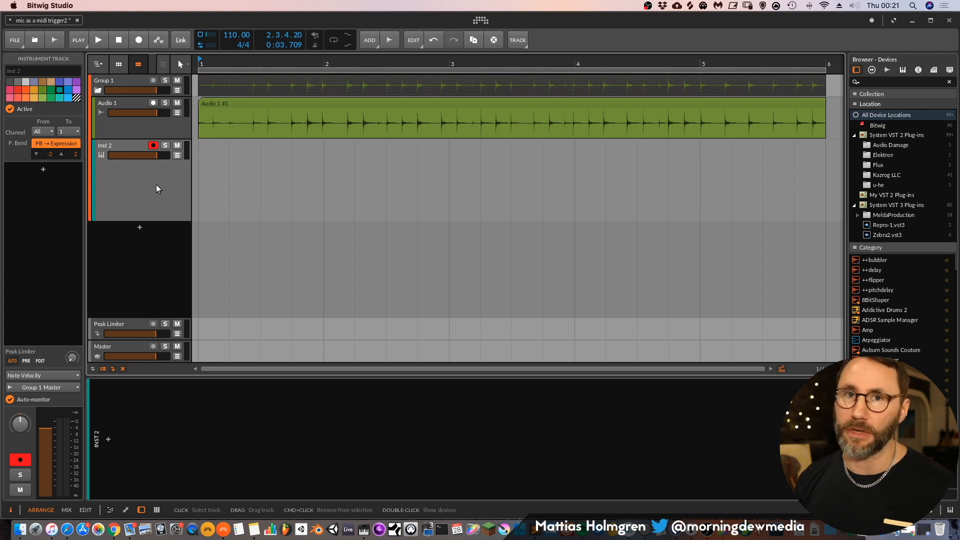
left_click(137, 131)
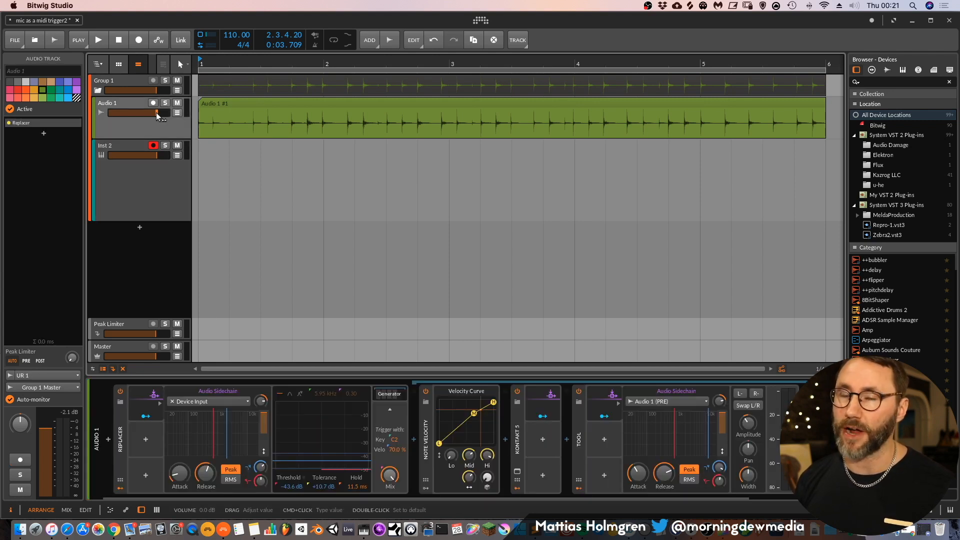
left_click(122, 193)
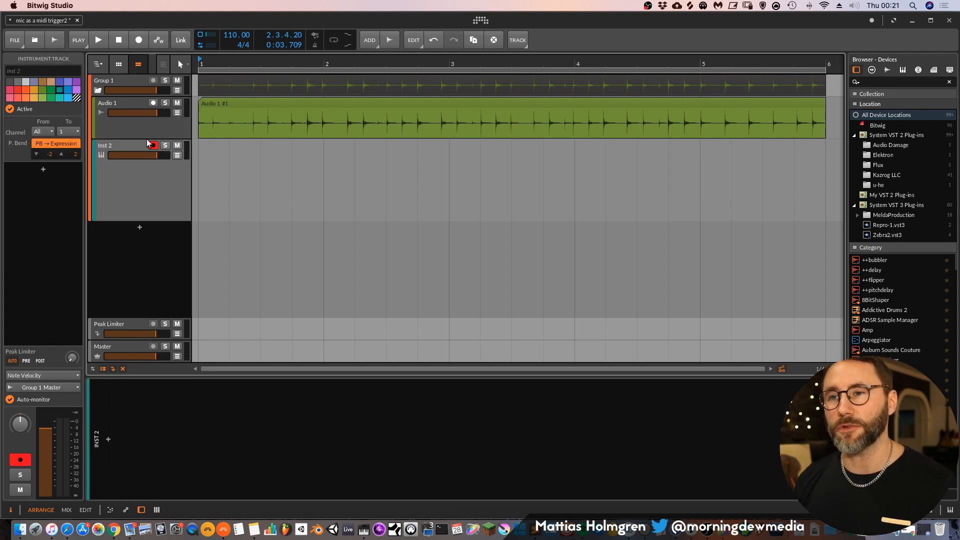
left_click(52, 373)
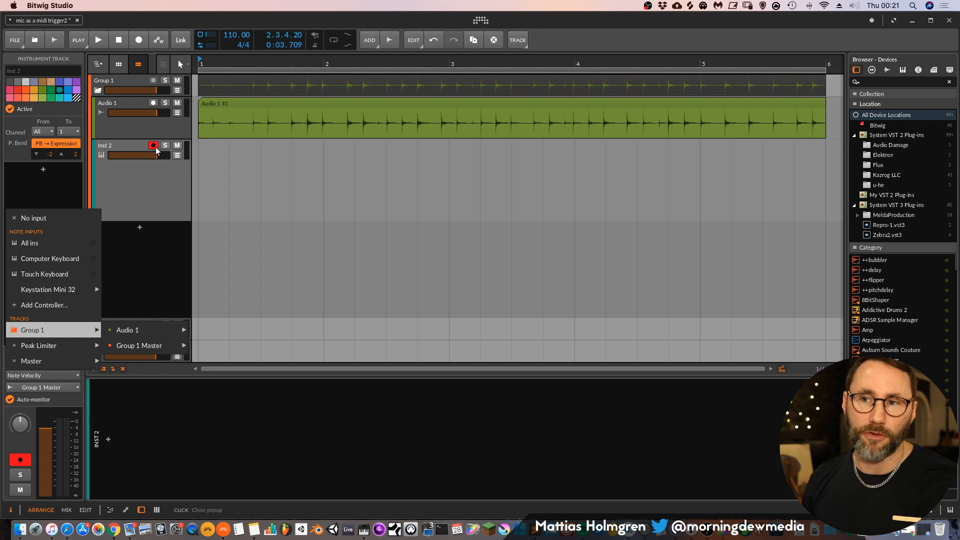
left_click(147, 188)
- Set the Inst 2 track's note input to Note Velocity from the Generator chain of Audio 1's Replacer
left_click(44, 375)
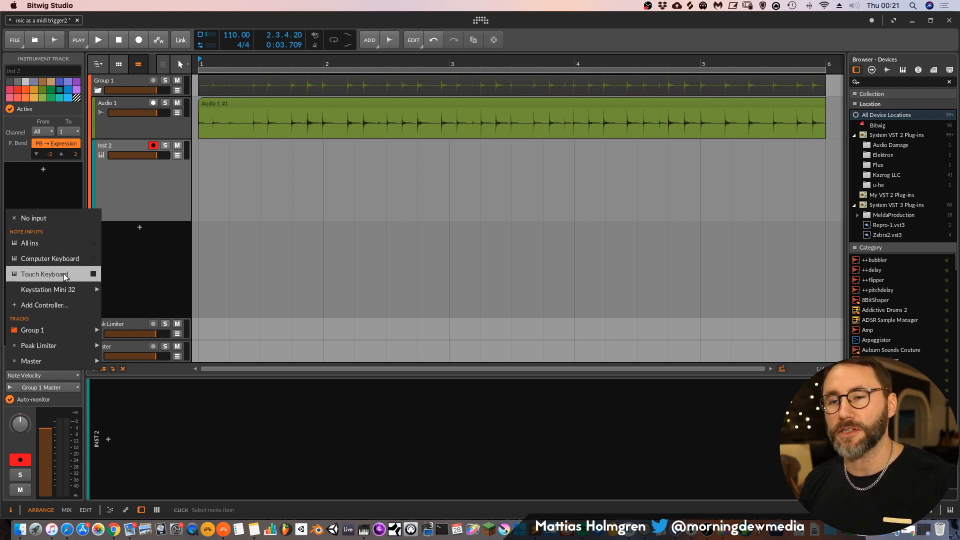
mouse_move(50, 289)
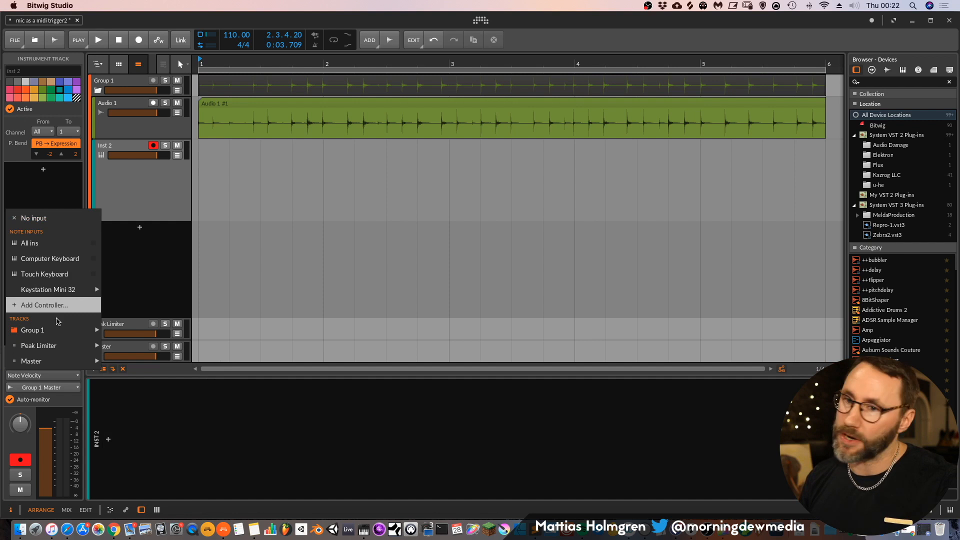
mouse_move(38, 331)
mouse_move(128, 334)
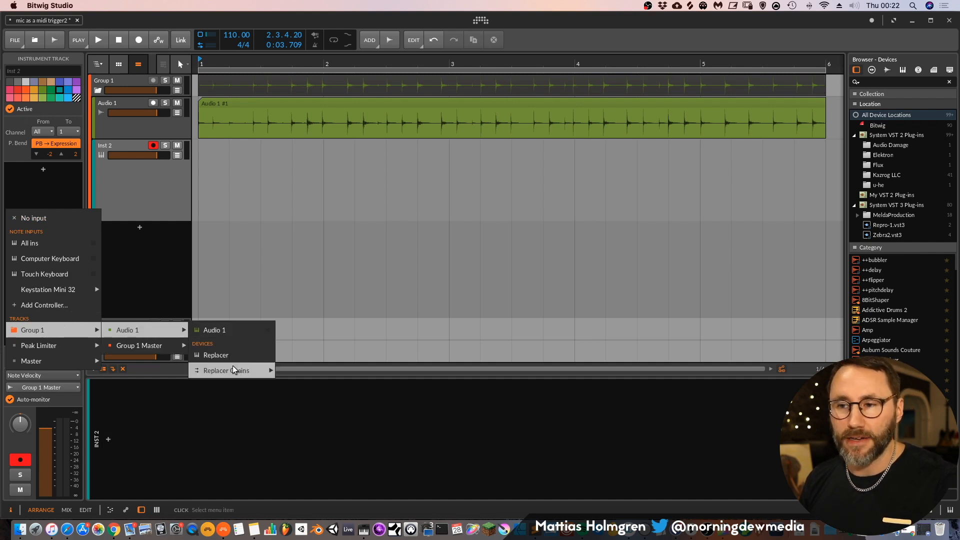
mouse_move(232, 369)
mouse_move(311, 368)
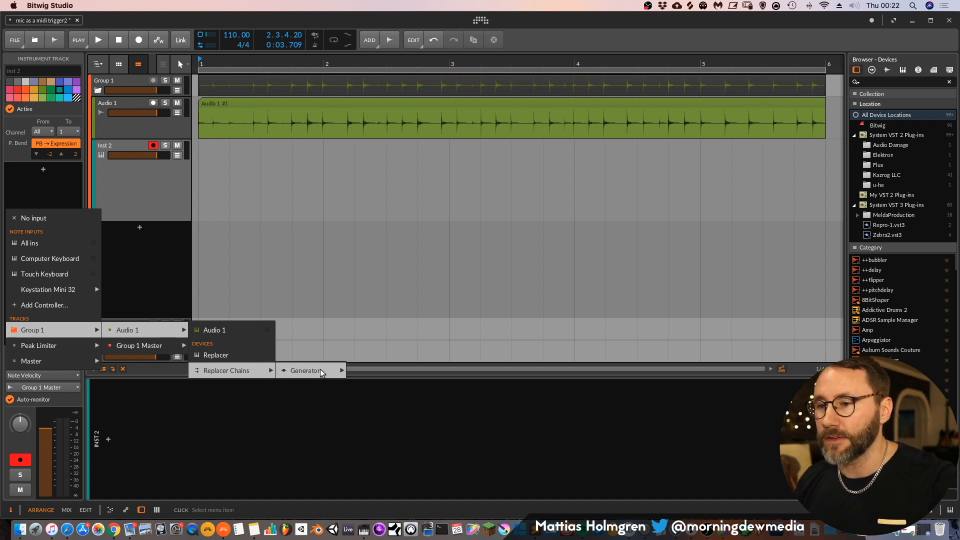
left_click(393, 372)
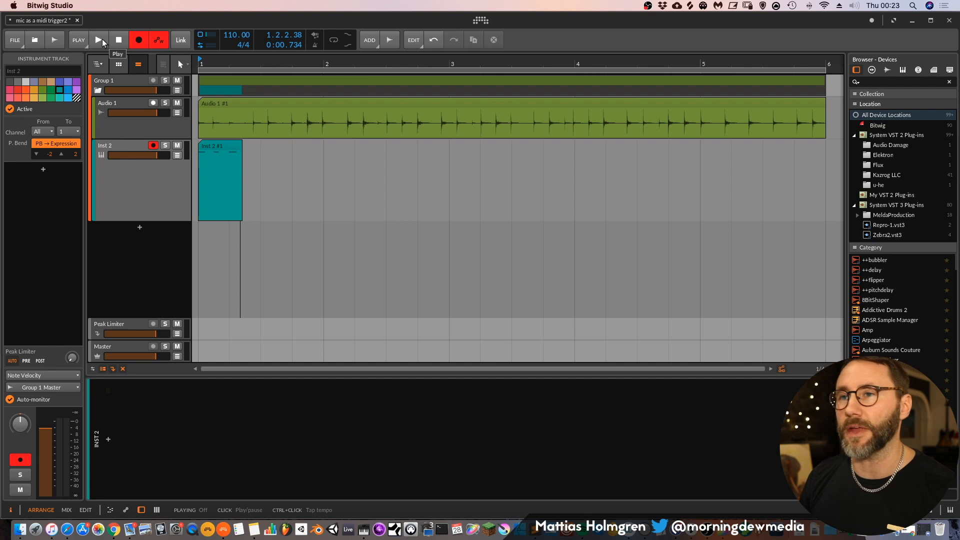
- Record the notes triggered by Audio 1 into a clip on the Inst 2 track, and stop the transport
left_click(102, 39)
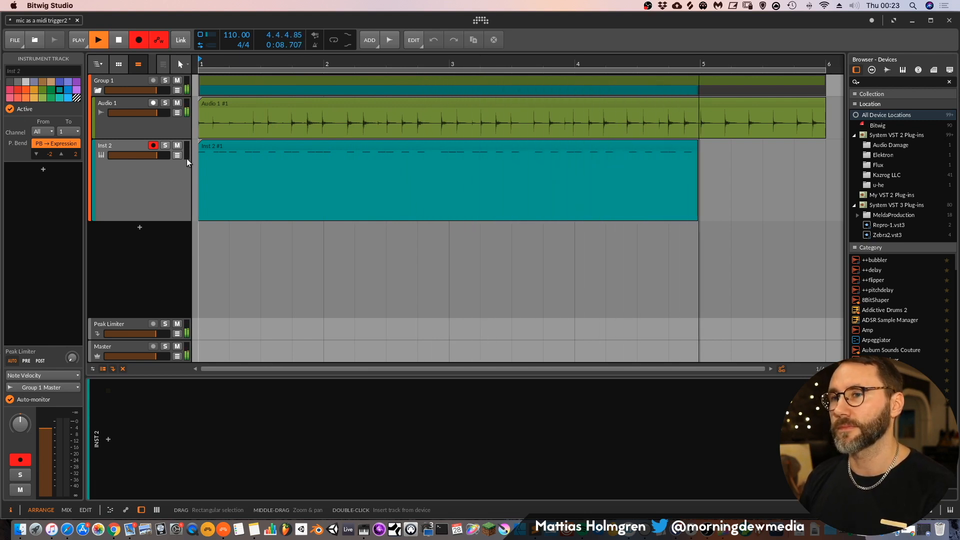
key("space")
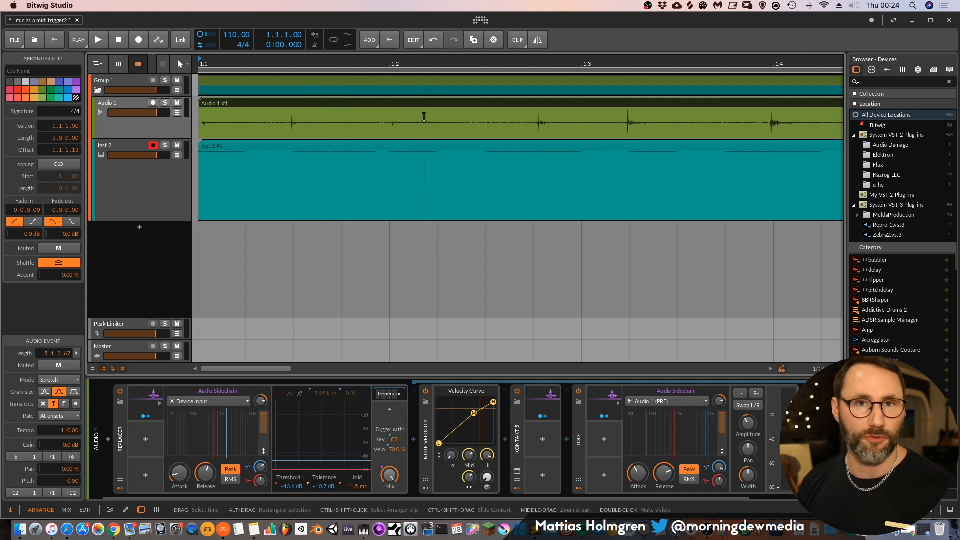
- Check the play-start offset of the Audio 1 clip against the timing of the recorded notes on Inst 2
mouse_move(21, 152)
left_mouse_down()
mouse_move(22, 160)
mouse_move(21, 148)
left_mouse_up()
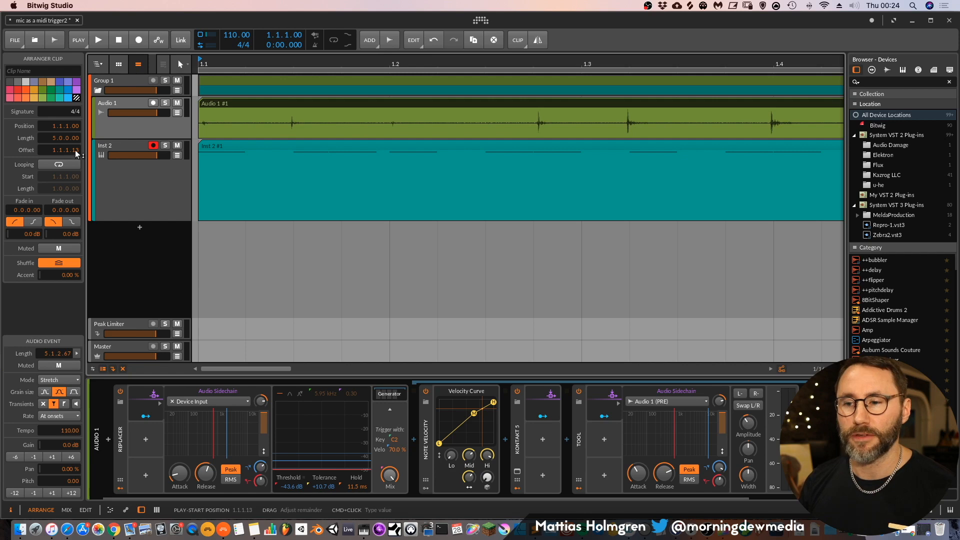